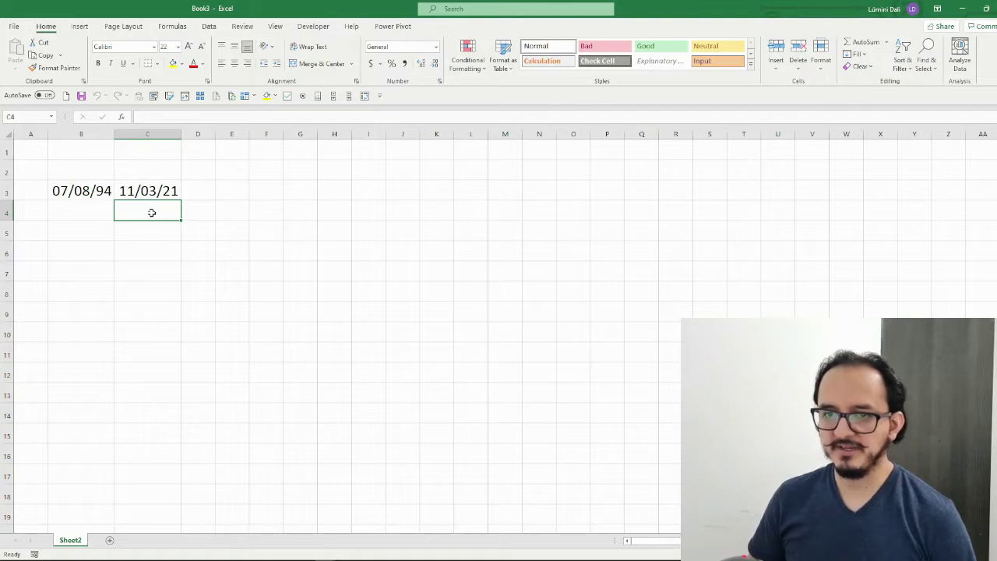
Enter a formula in cell C4 that subtracts the start date in B3 from the end date in C3, =C3-B3.
type("=")
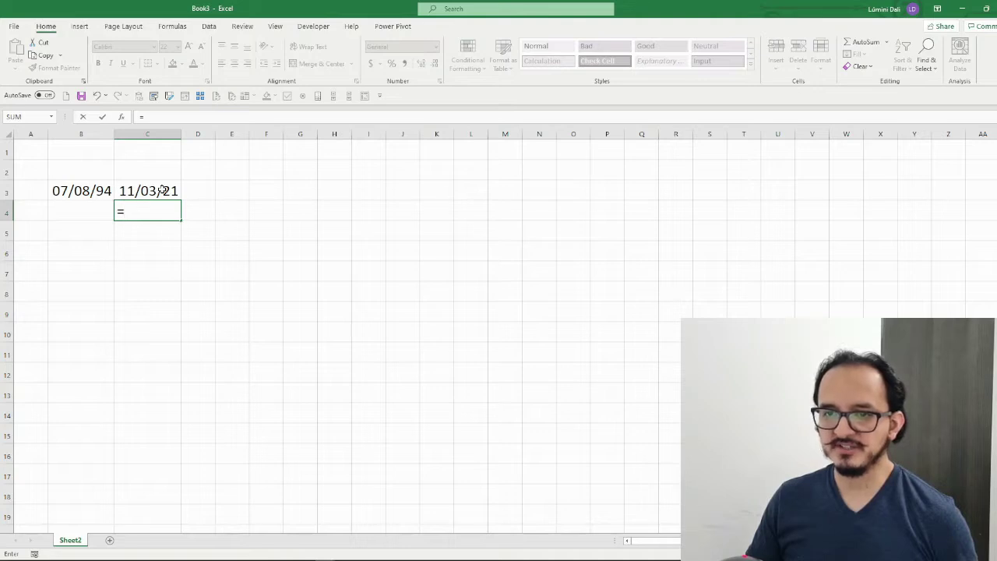
left_click(163, 190)
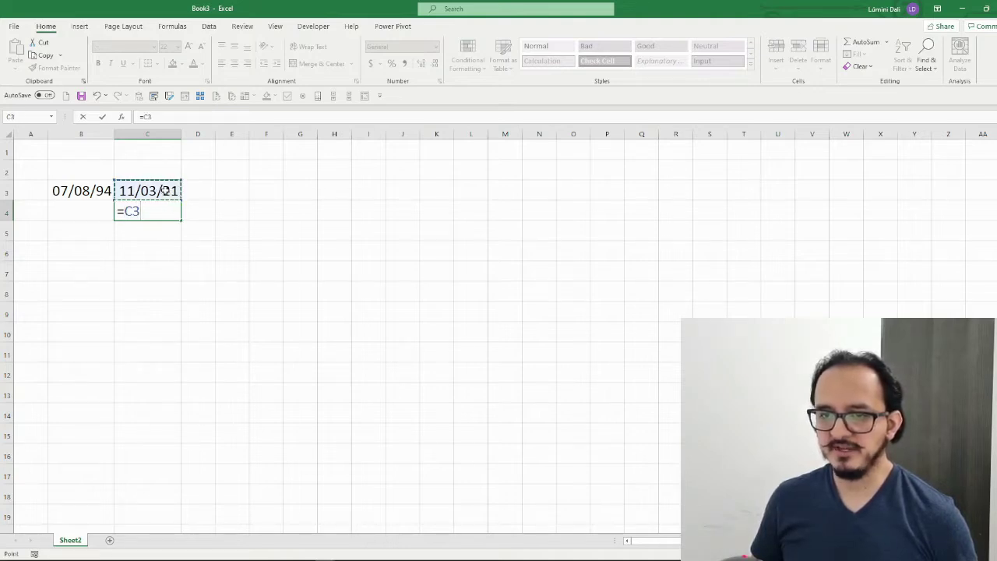
type("-")
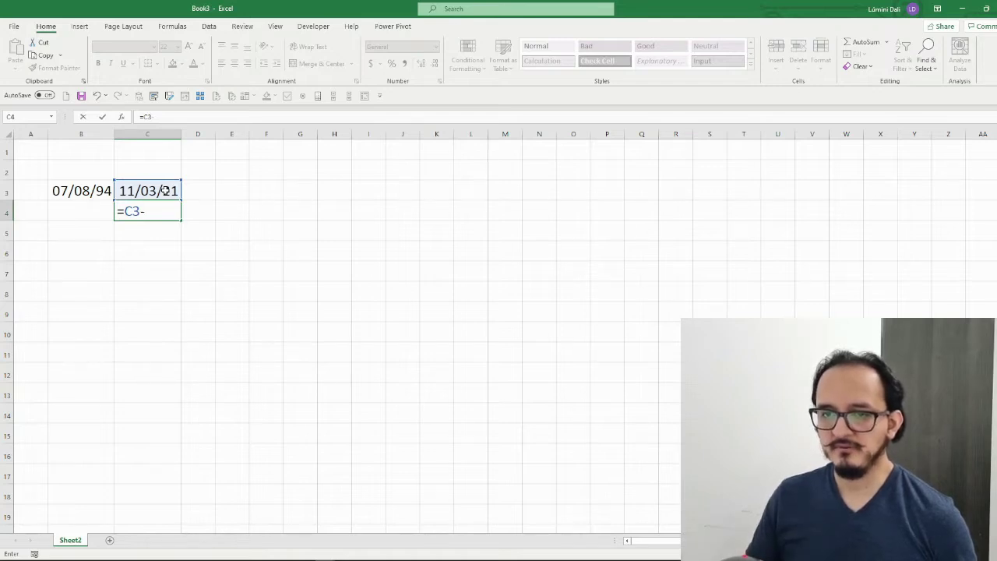
left_click(90, 191)
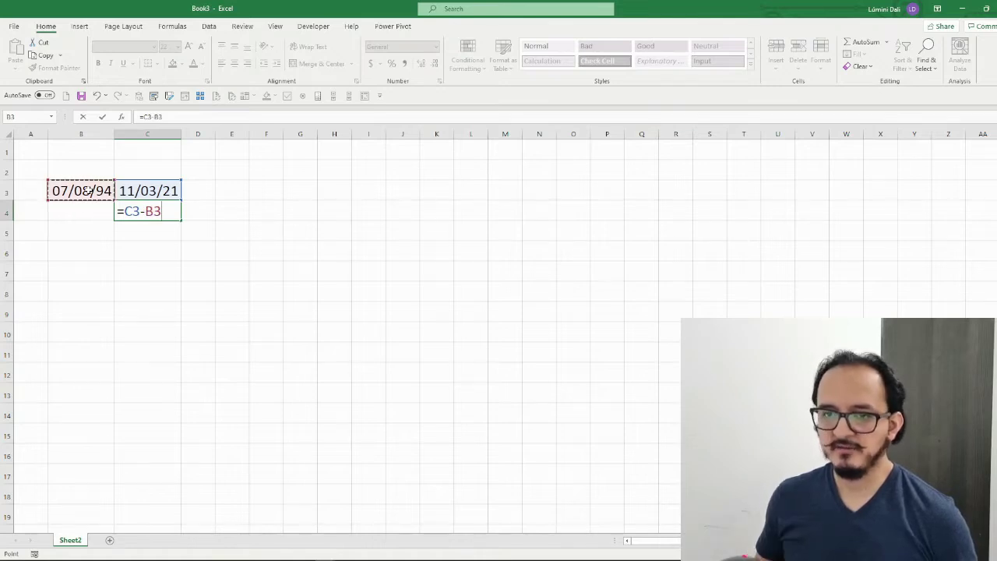
key("Return")
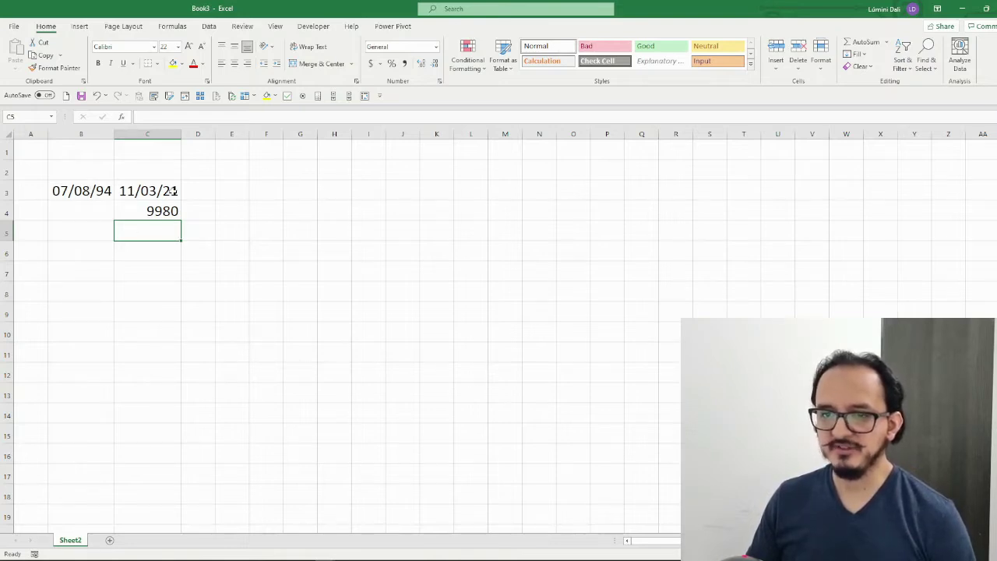
Edit the formula in C4 to convert the day difference to years, making it =(C3-B3)/365.
left_click(162, 211)
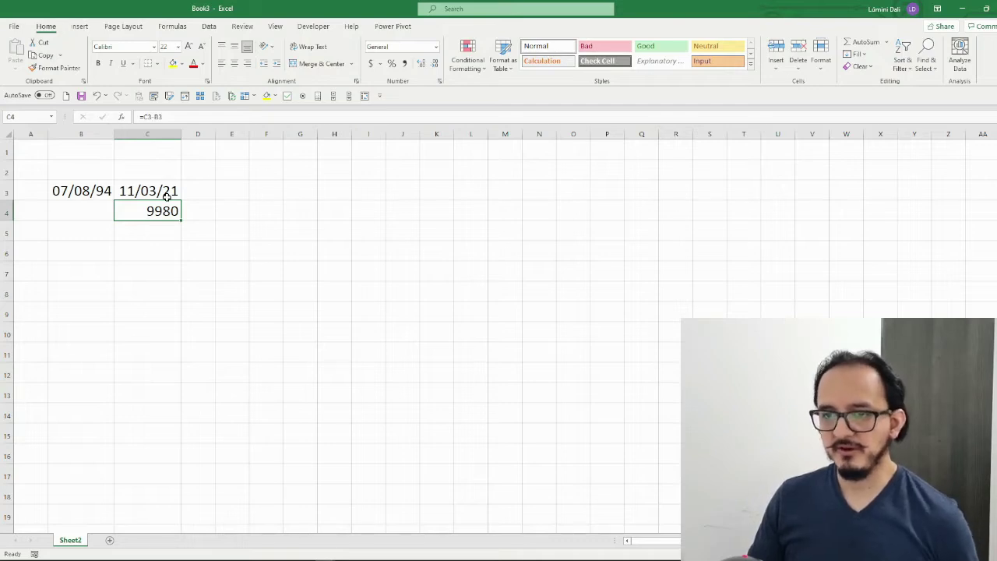
left_click(142, 117)
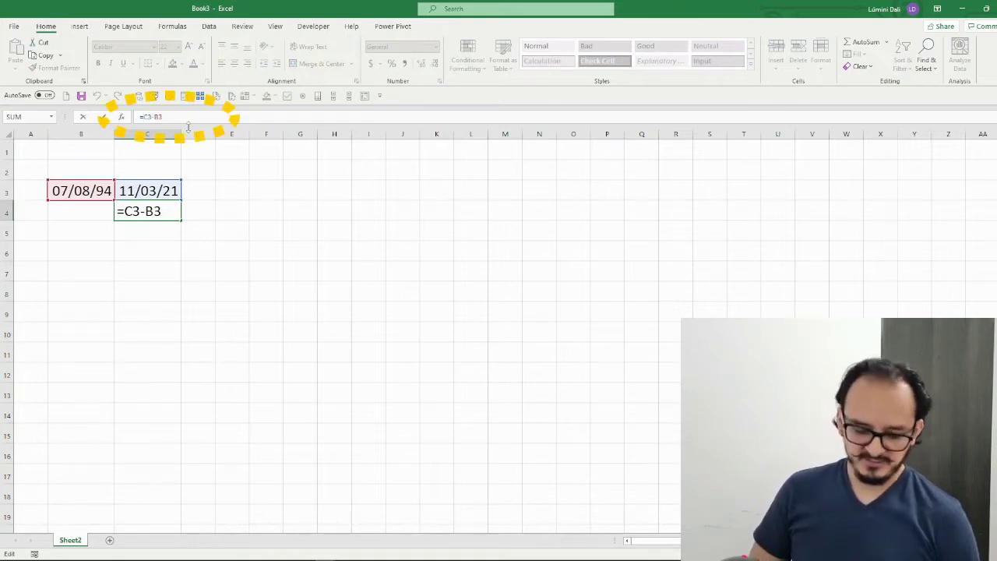
type("(C3-B3")
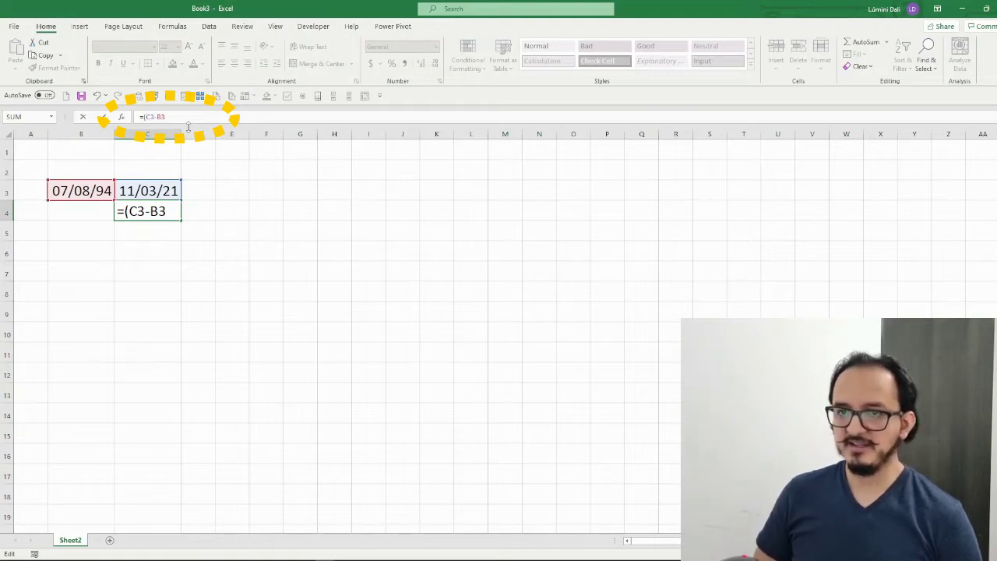
type(")")
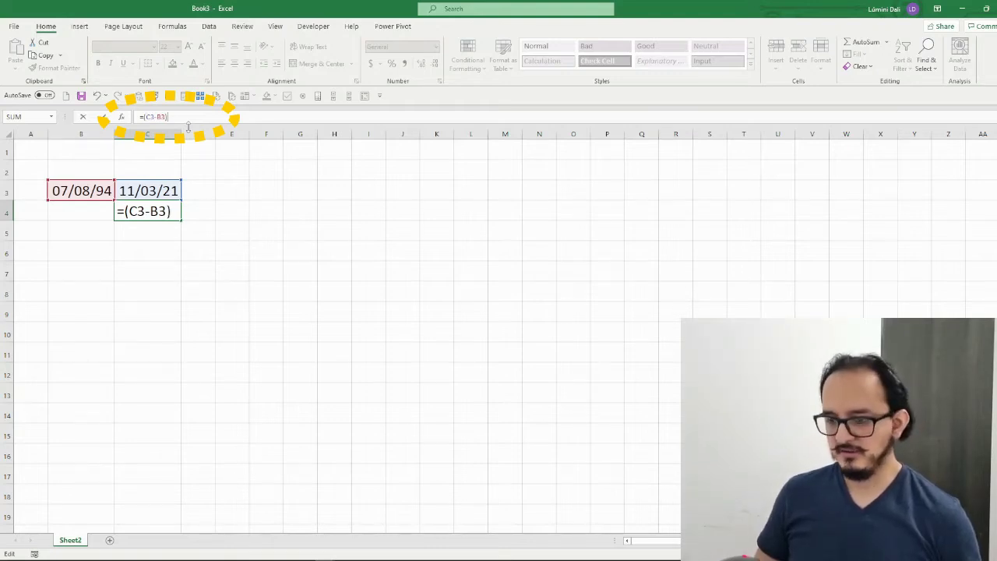
type("/")
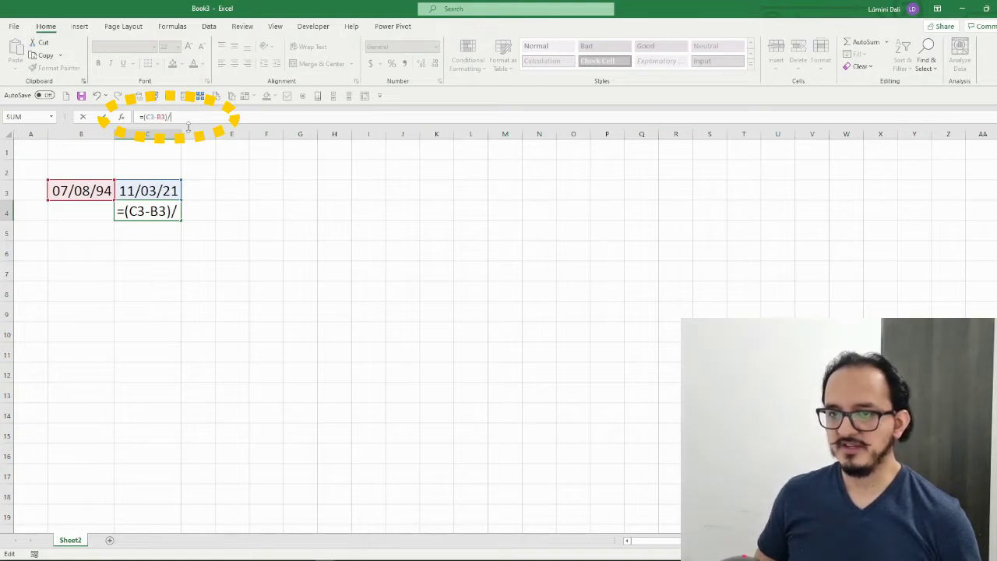
type("365")
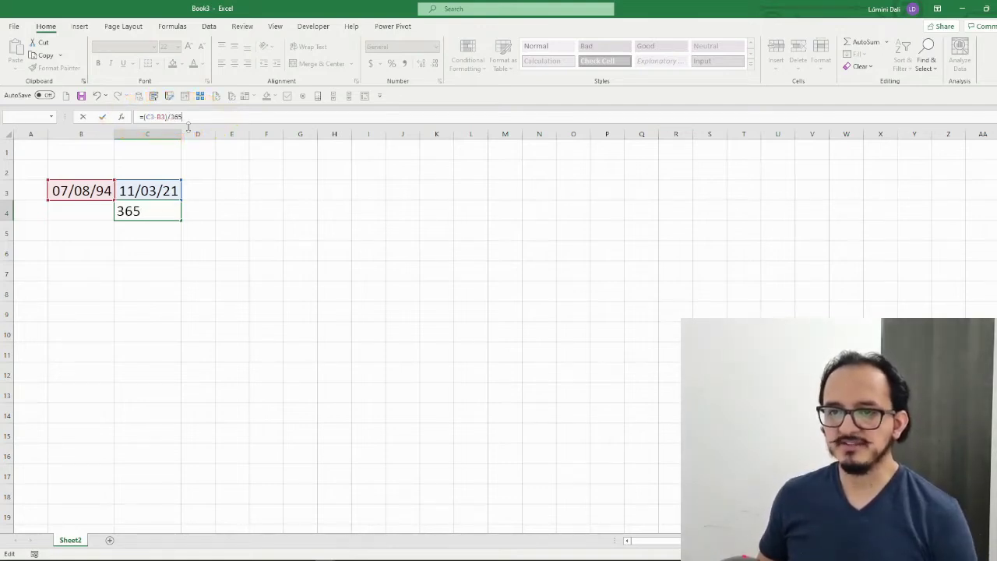
key("Return")
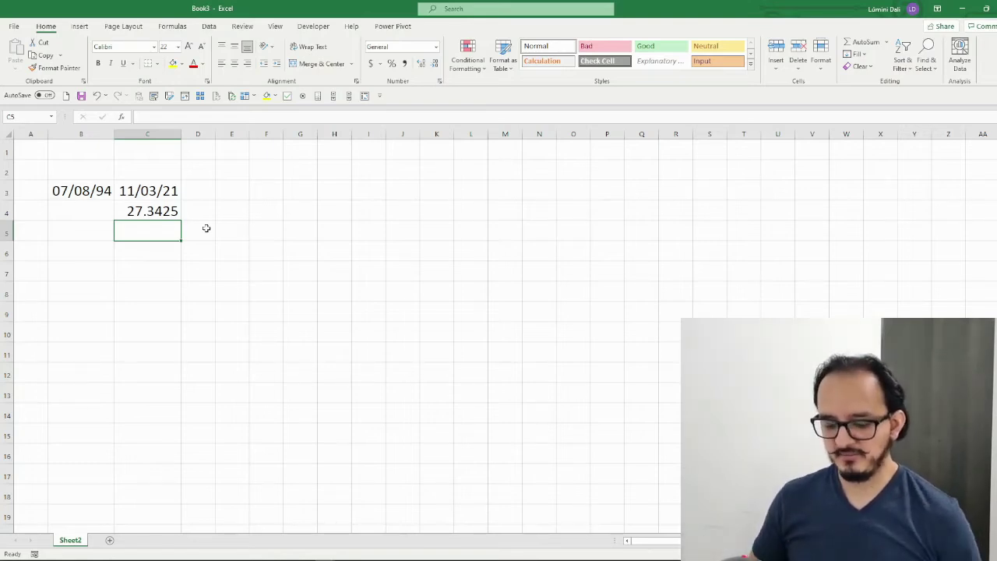
Enter =DATEDIF(B3,C3,"Y") in cell C5 to calculate the complete years between the two dates.
type("=")
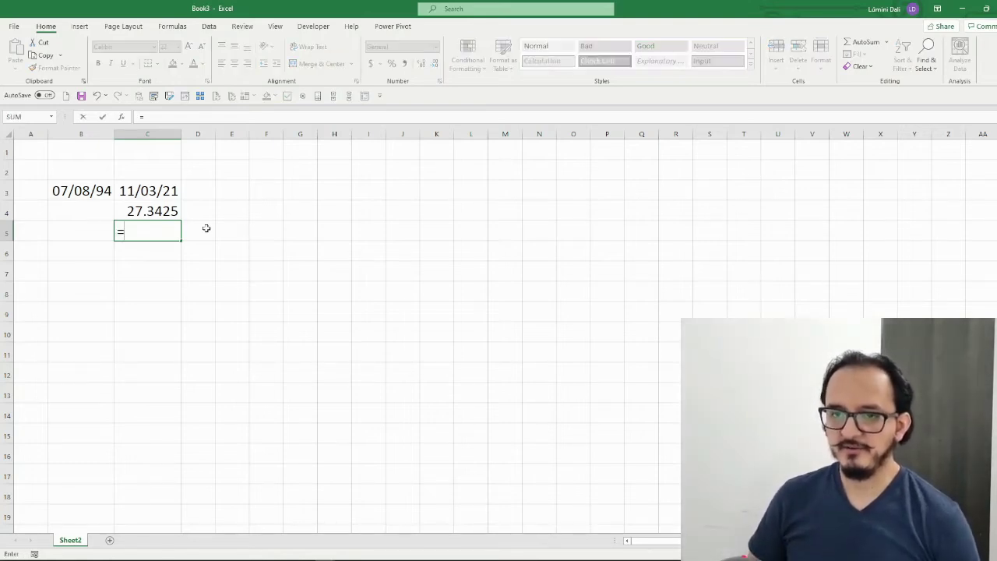
type("dat")
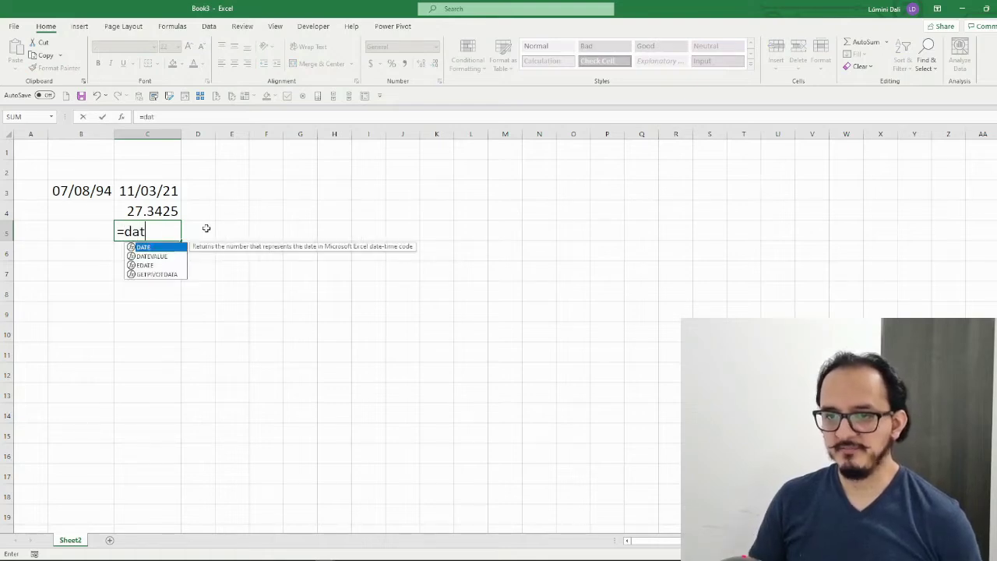
type("edif")
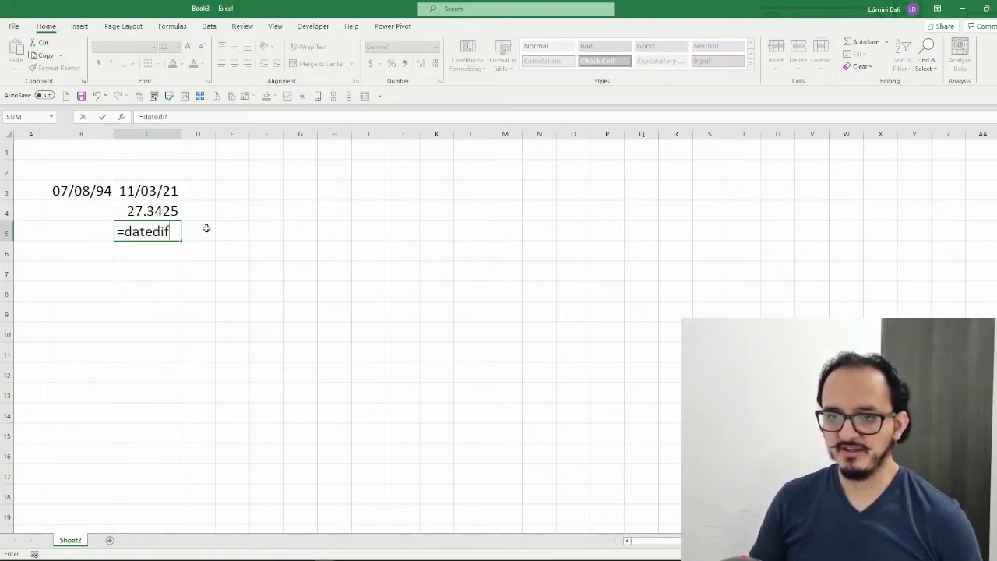
type("(")
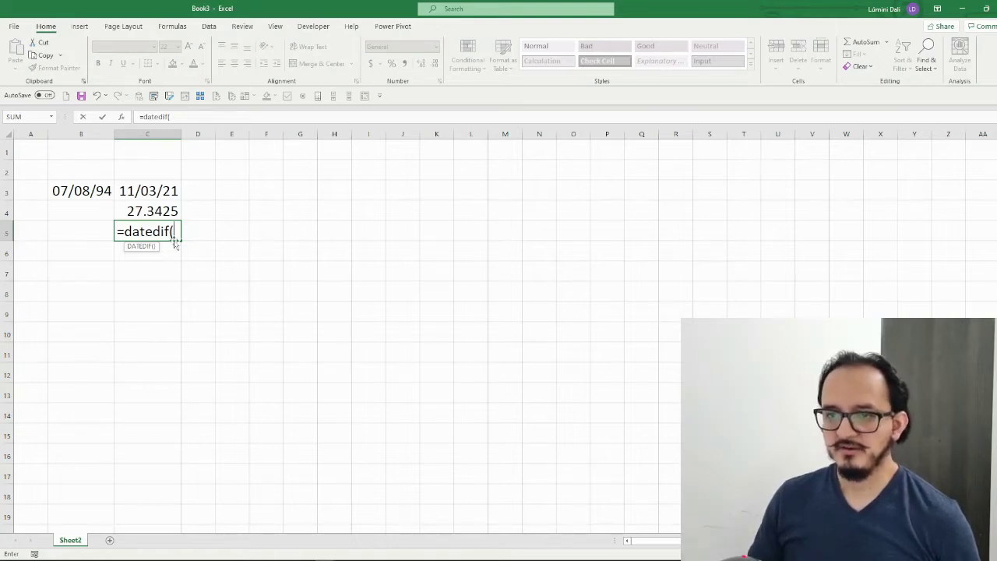
left_click(95, 190)
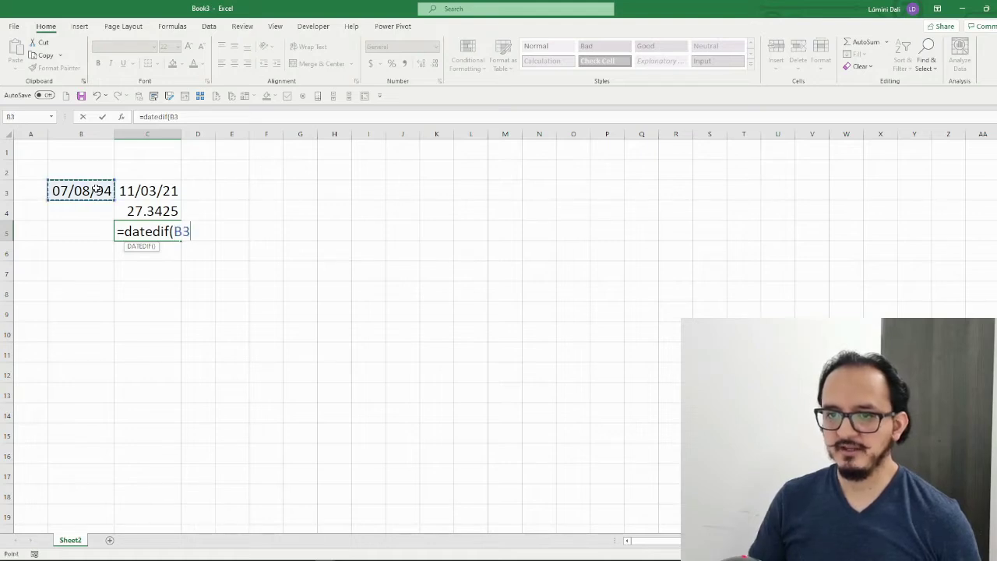
type(",")
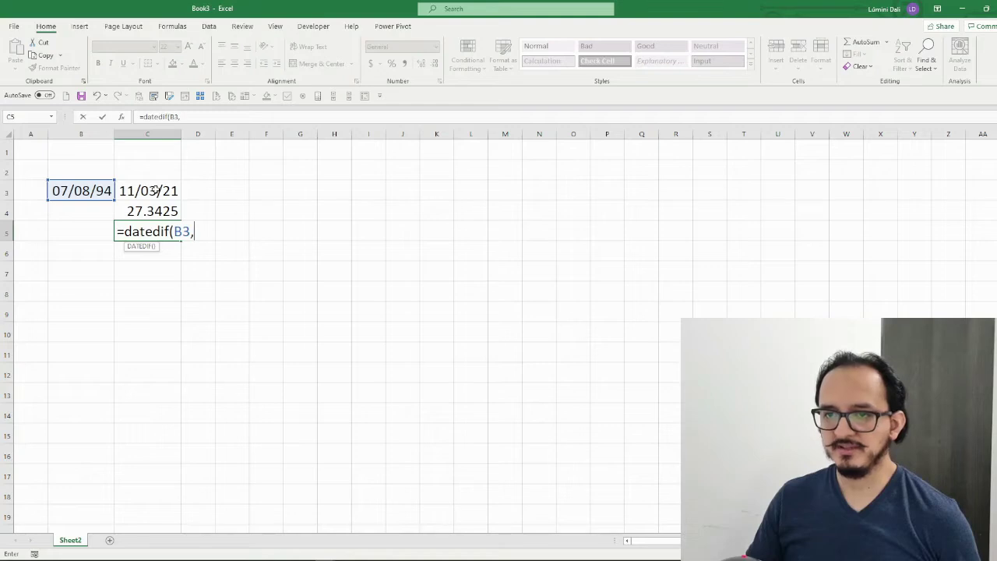
left_click(156, 190)
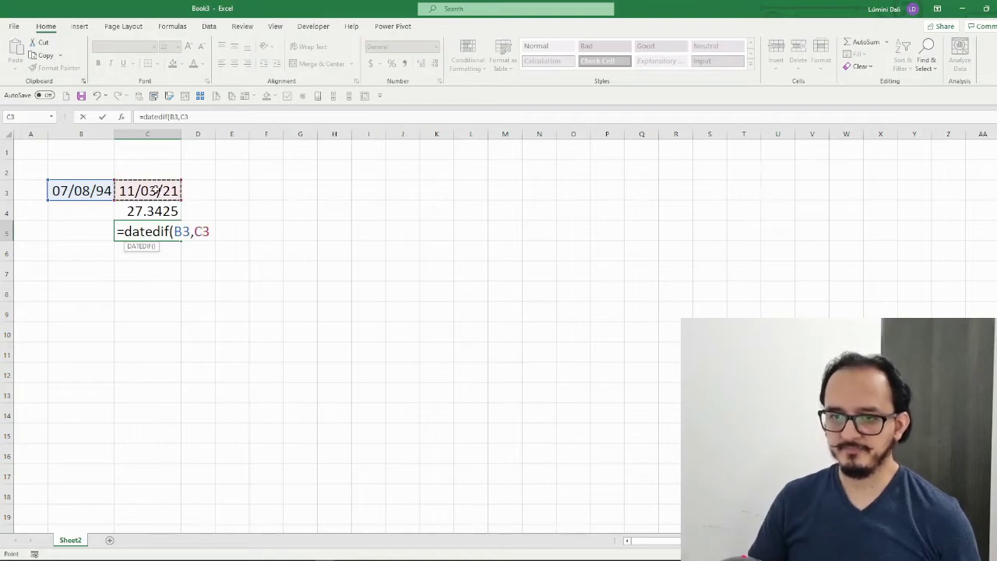
type(",")
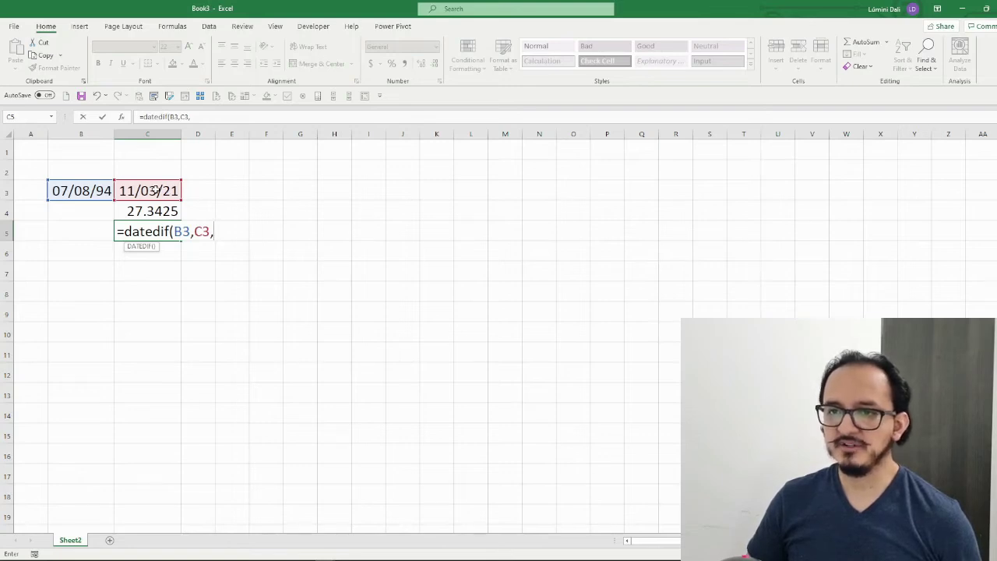
type("\"")
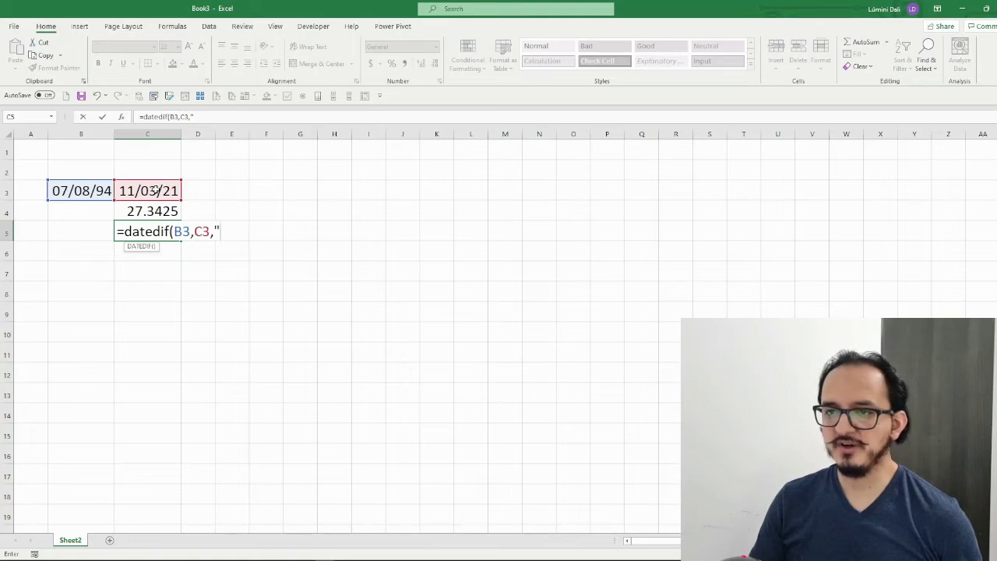
type("Y")
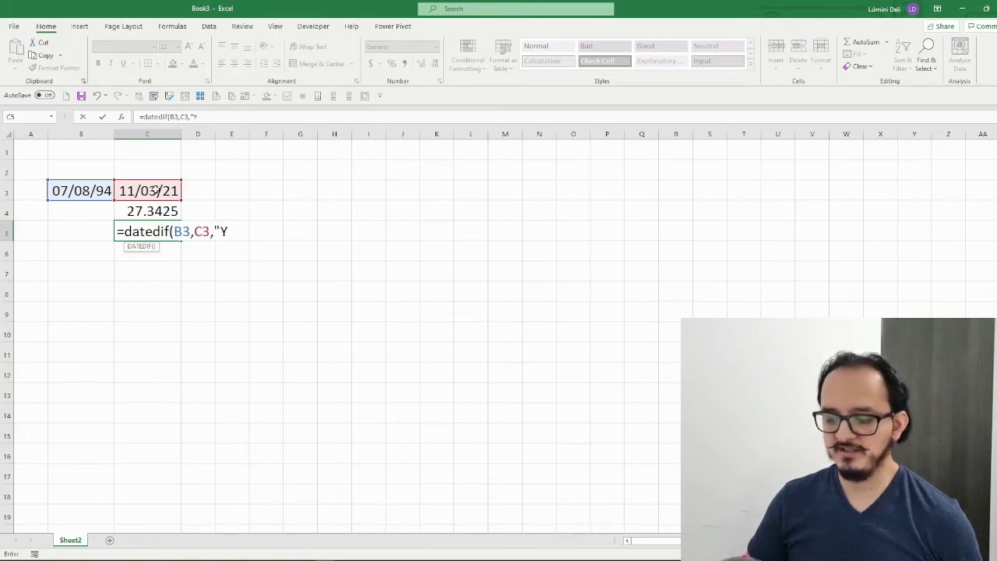
type("\"")
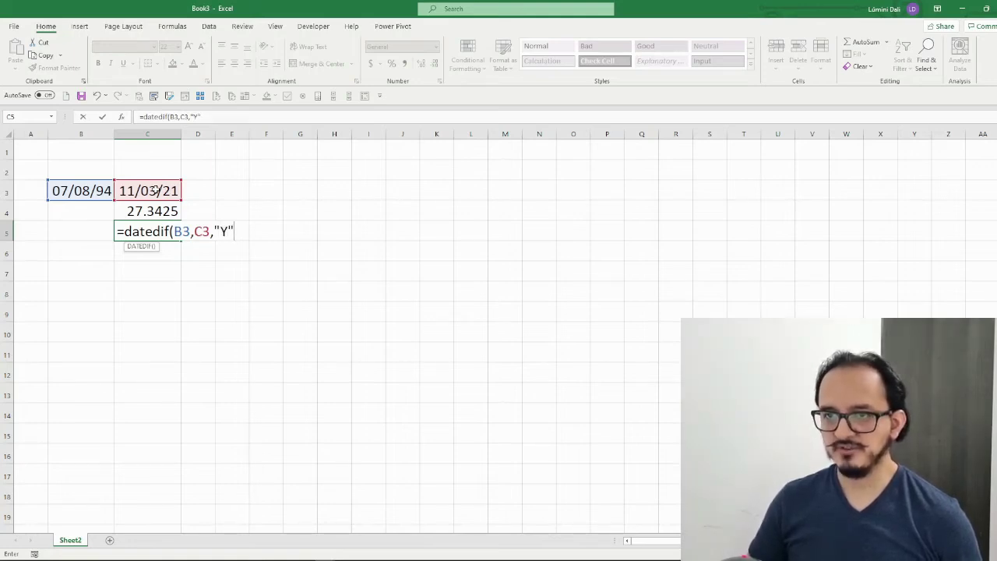
type(")")
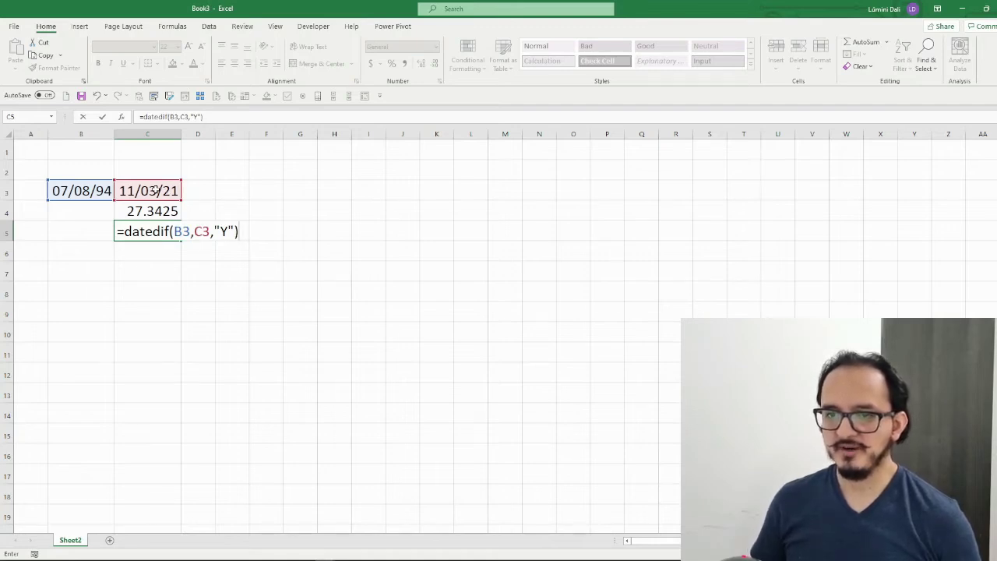
key("Return")
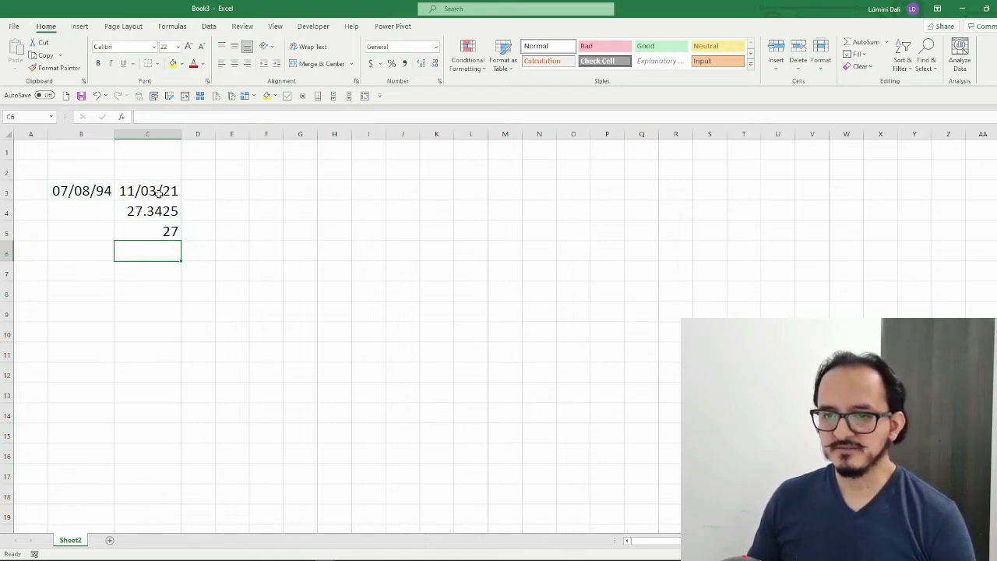
Enter =DATEDIF(B3,C3, "M") in cell C6 to calculate the complete months between the two dates.
left_click(155, 231)
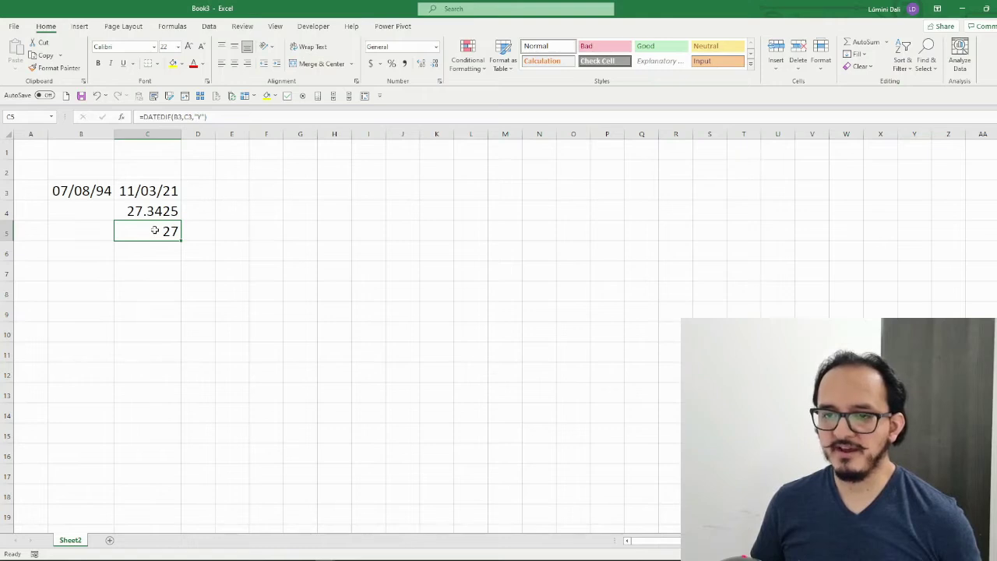
key("Return")
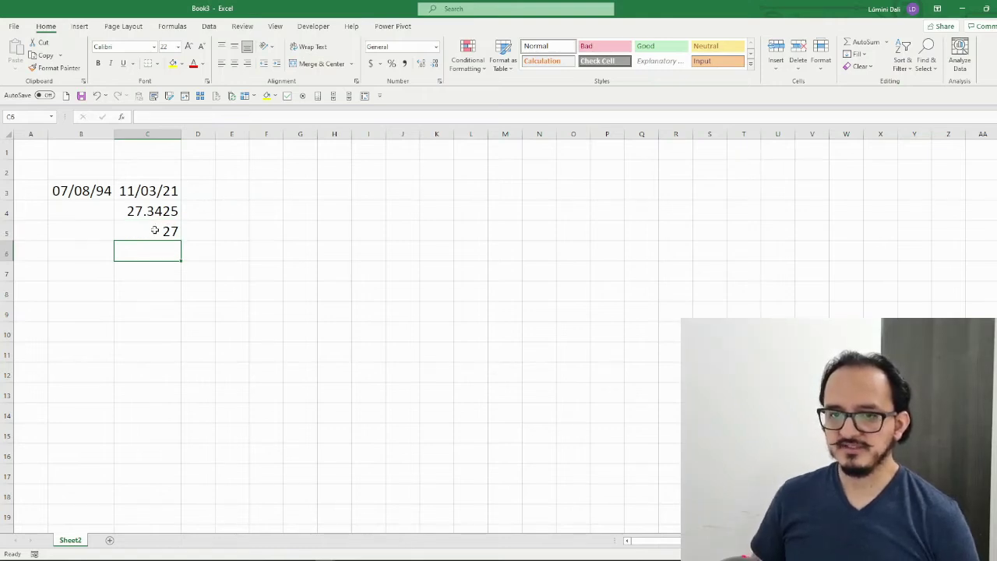
type("=")
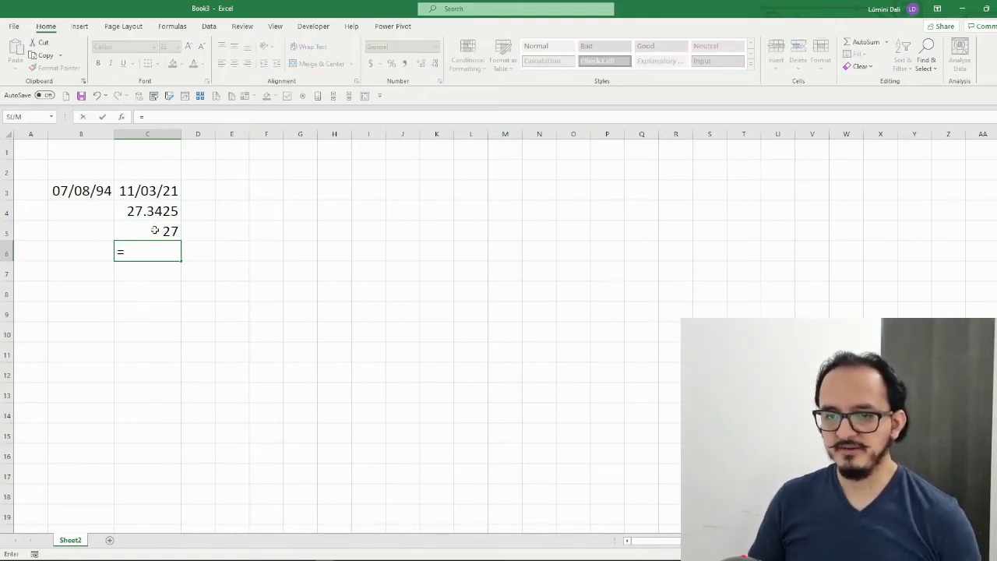
type("datedif")
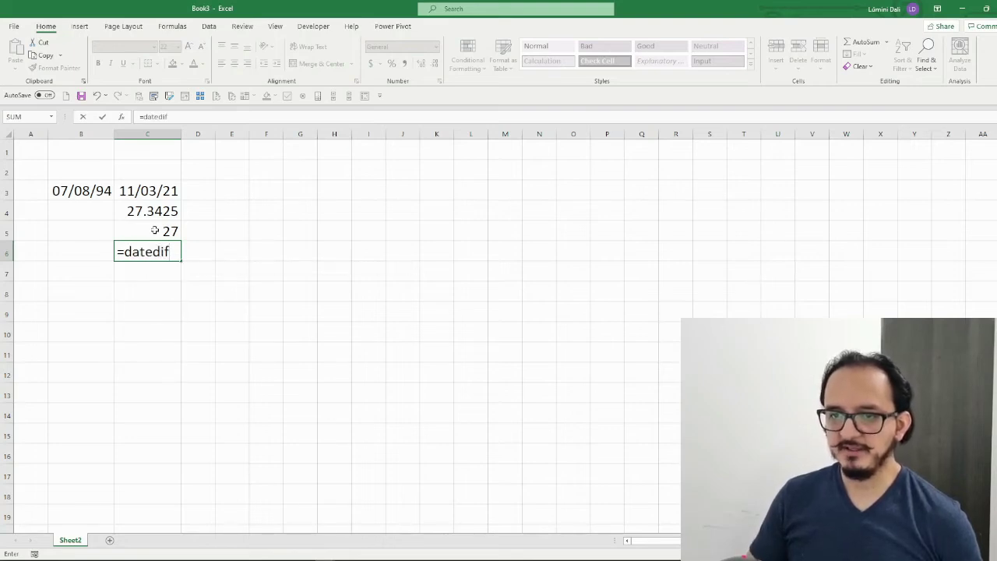
type("(")
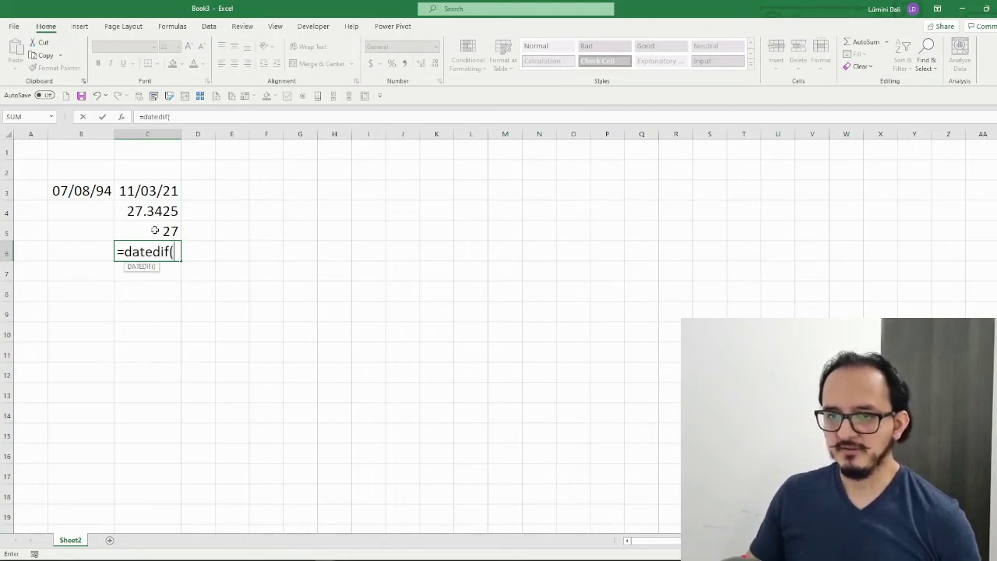
left_click(94, 193)
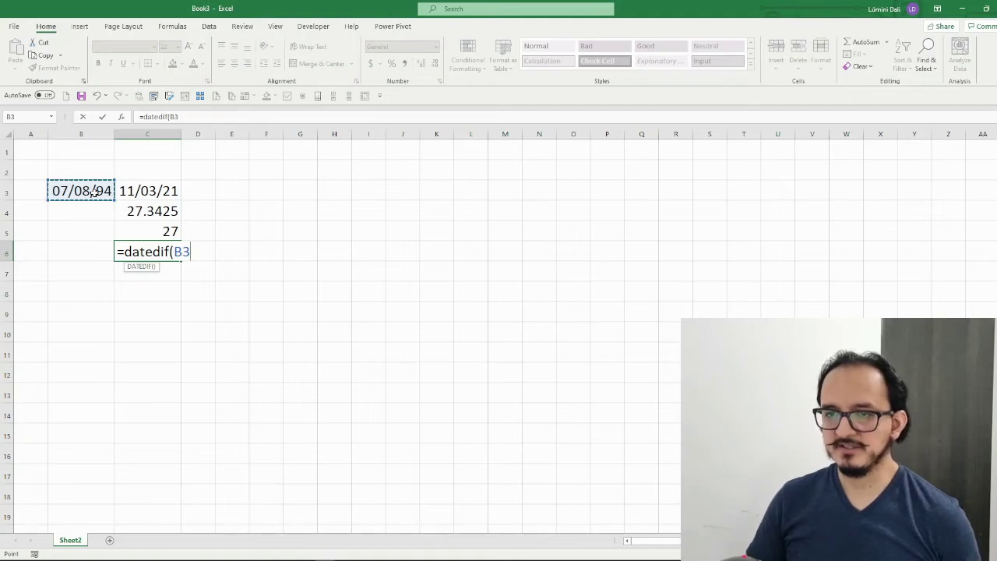
type(",")
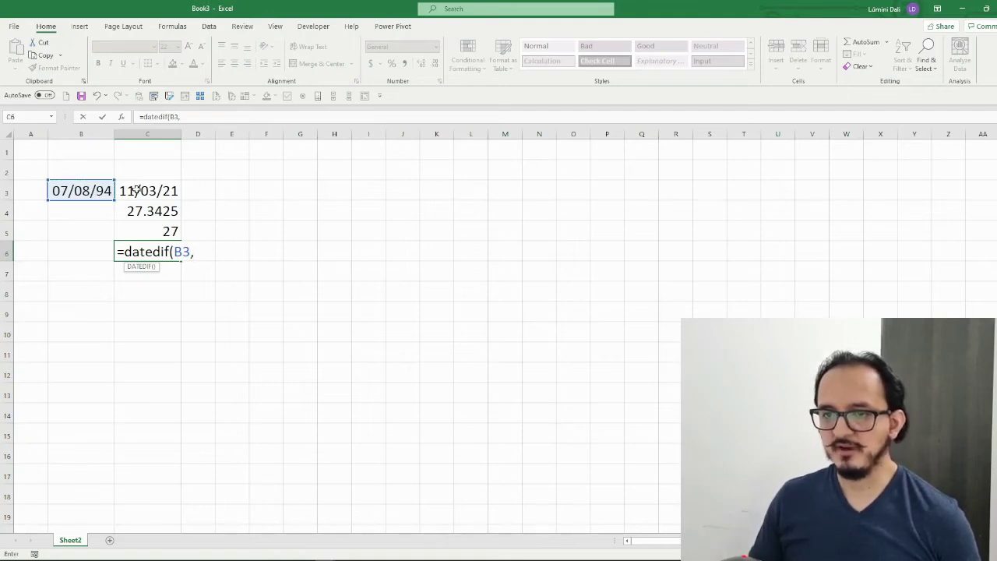
left_click(134, 191)
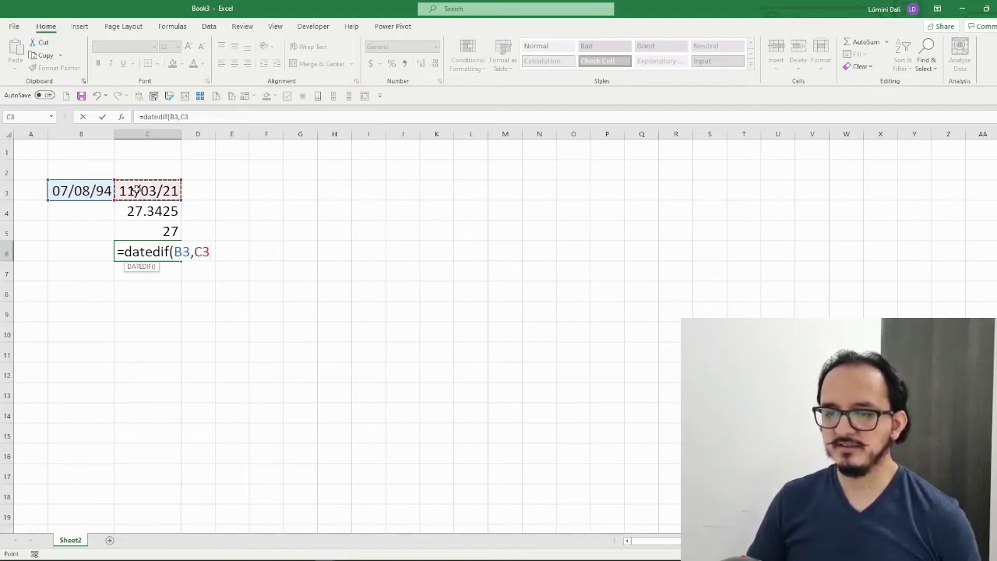
type(",")
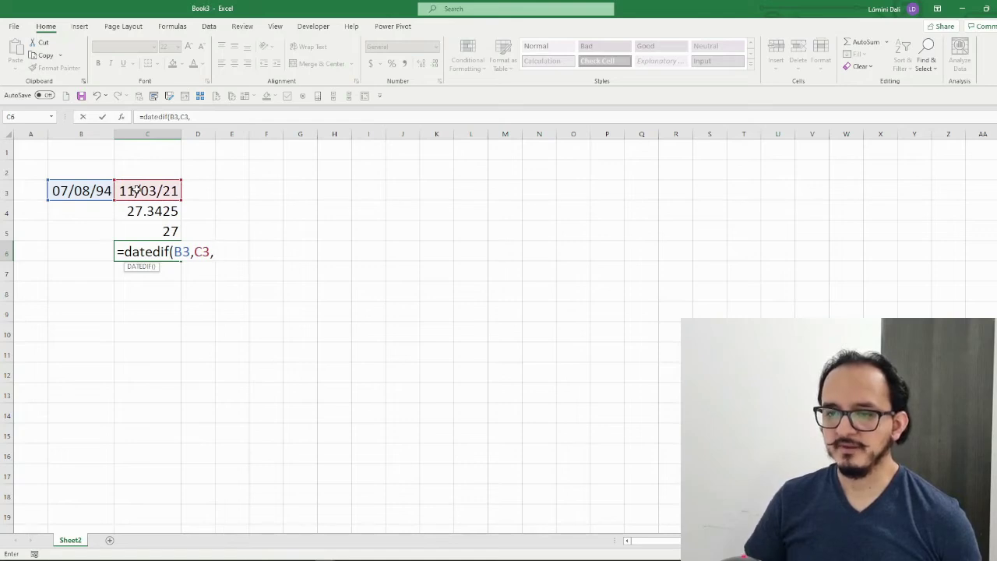
type(" \"")
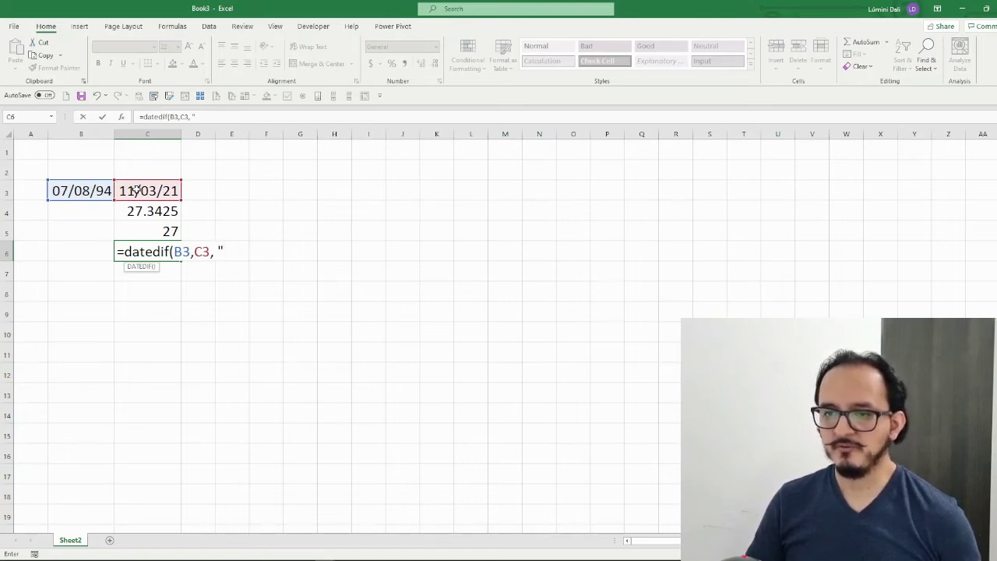
type("M\"")
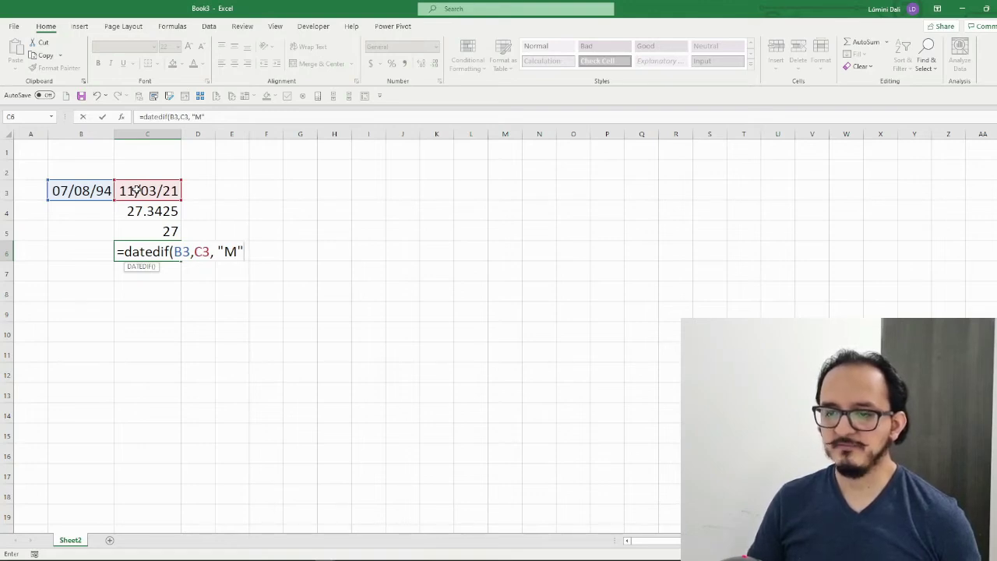
type(")")
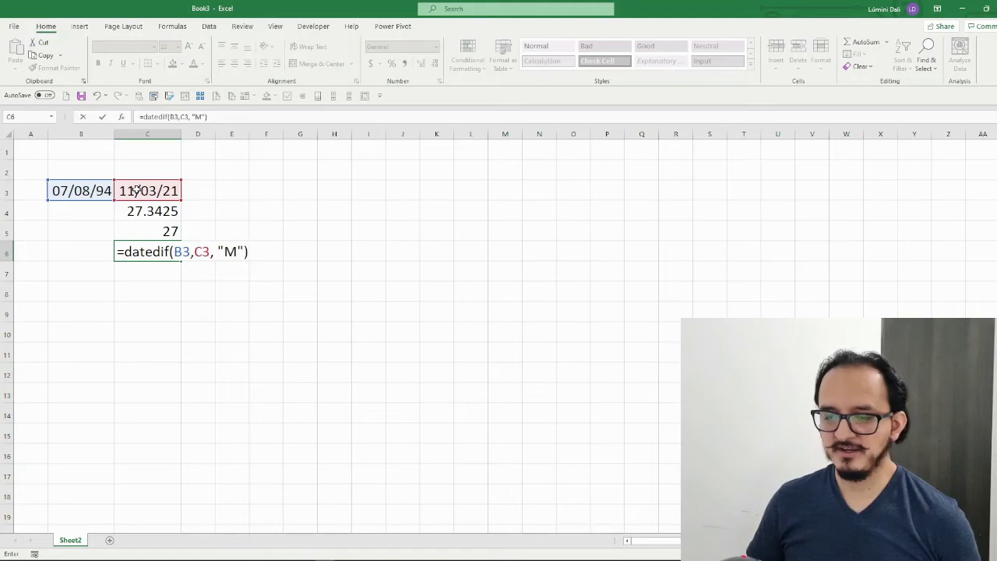
key("Return")
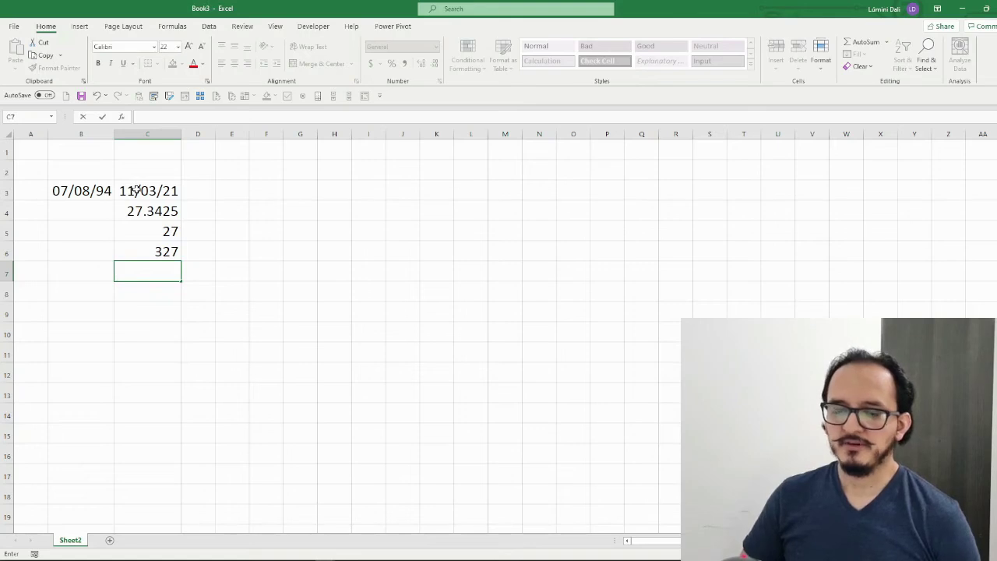
Enter =DATEDIF(B3,C3, "D") in cell C7 to calculate the days between the two dates.
type("=da")
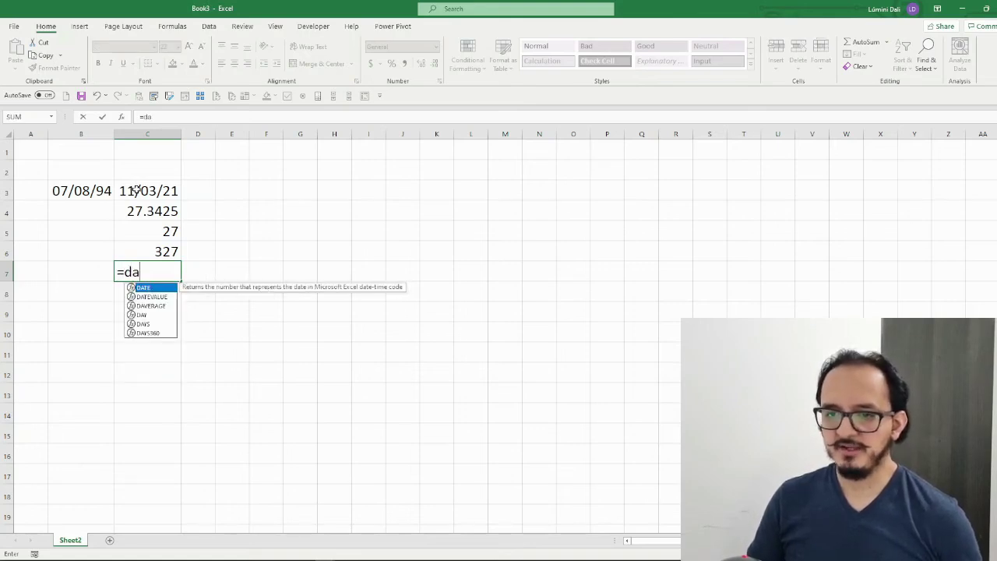
type("tedif(")
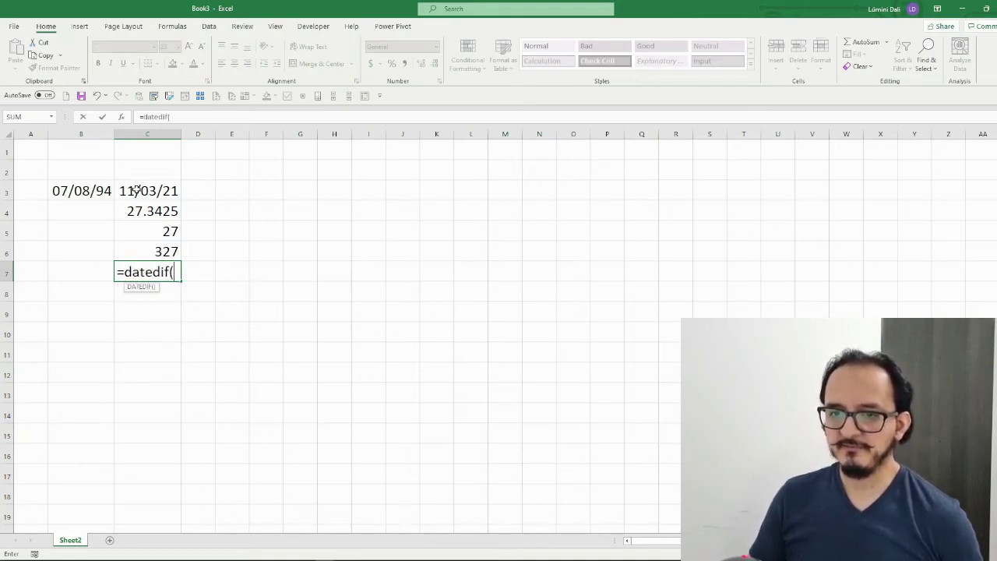
left_click(77, 192)
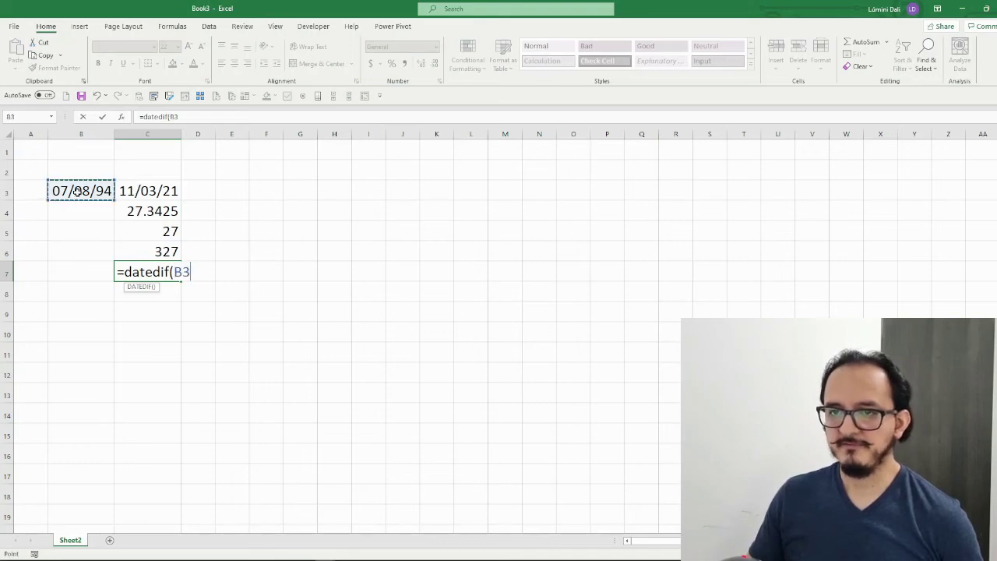
type(",")
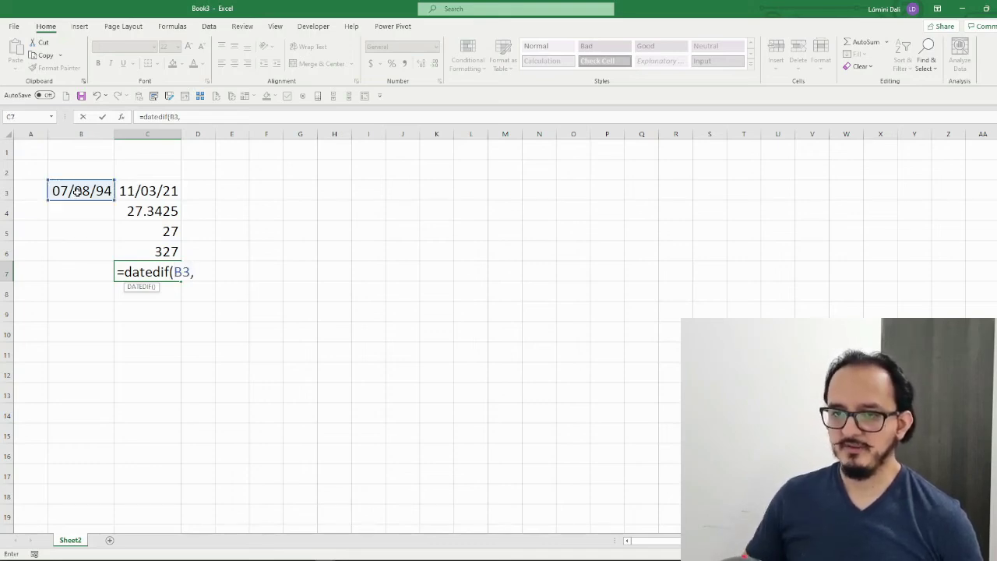
left_click(145, 190)
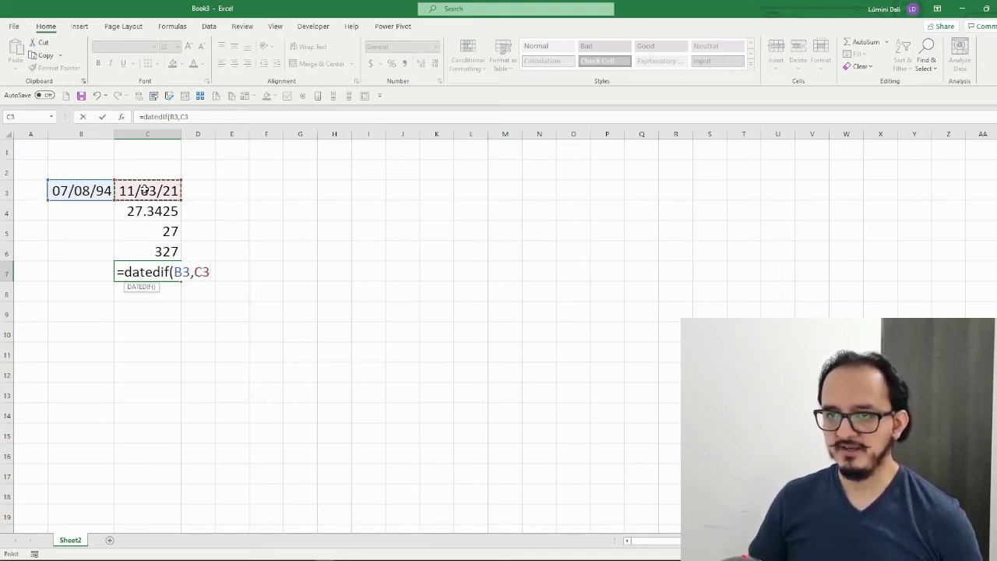
type(",")
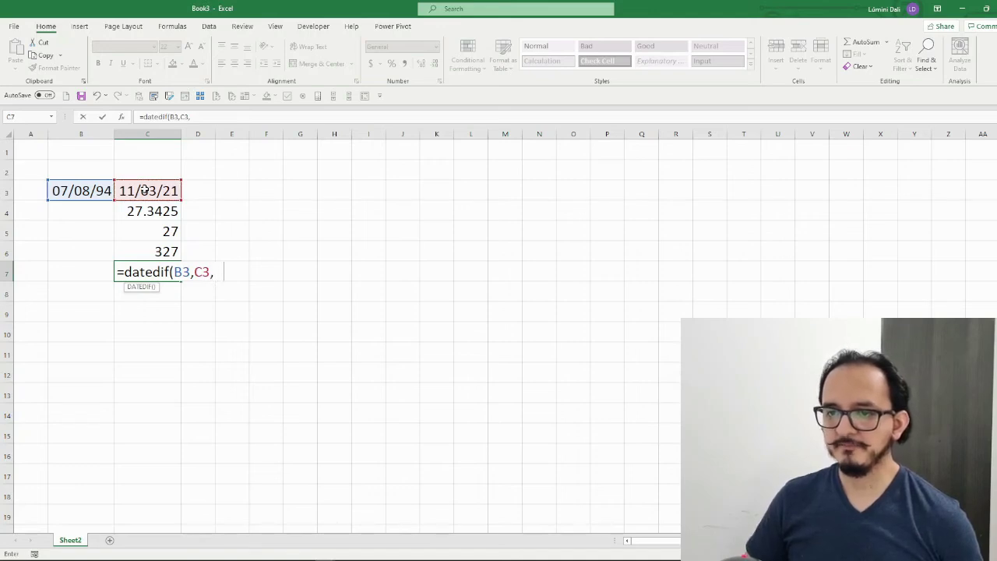
type(" \"D\"")
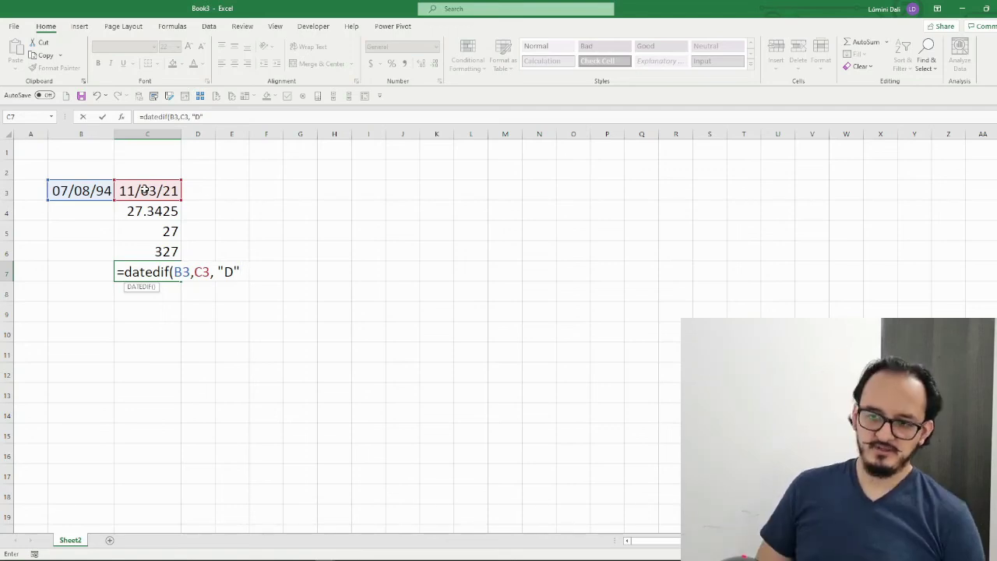
type(")")
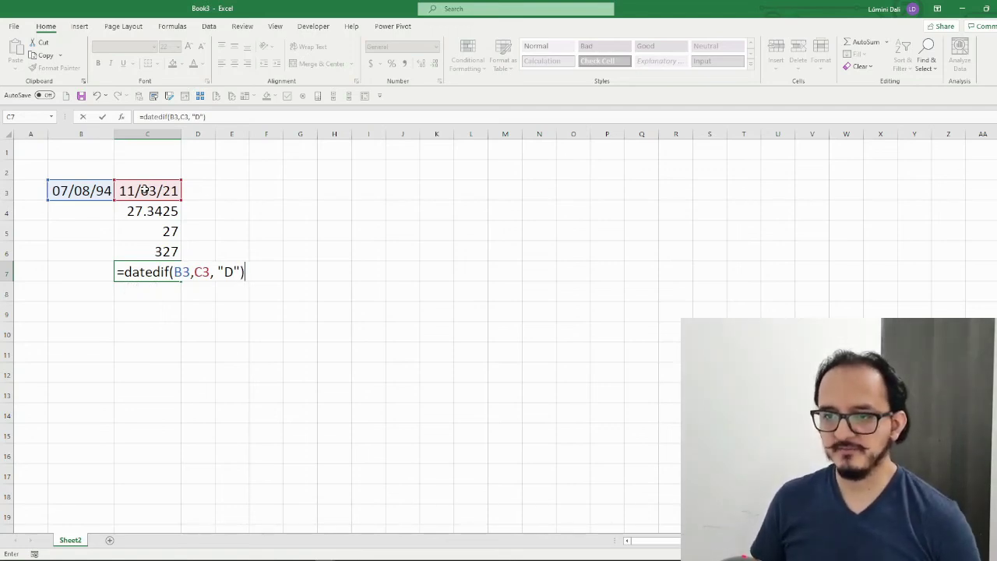
key("Return")
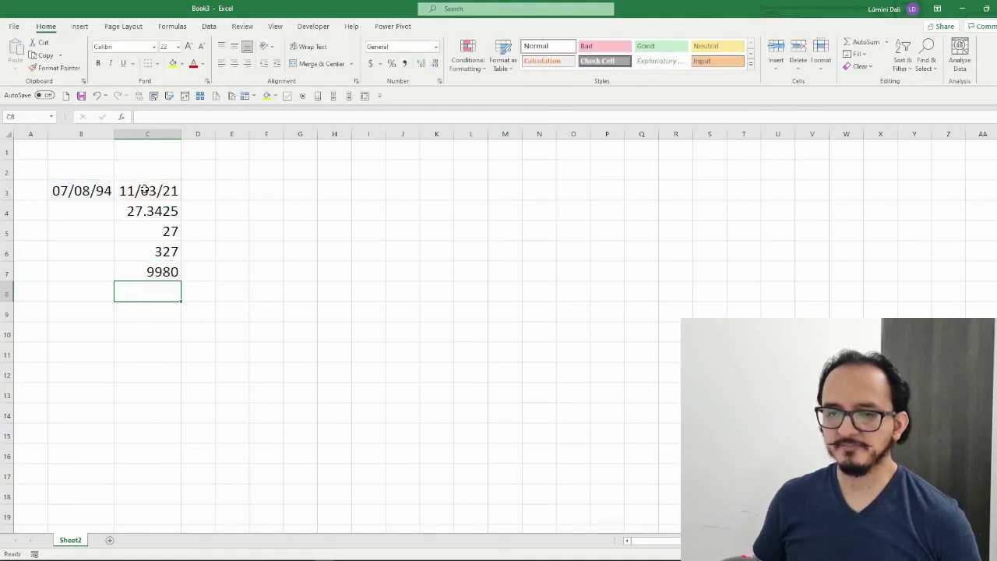